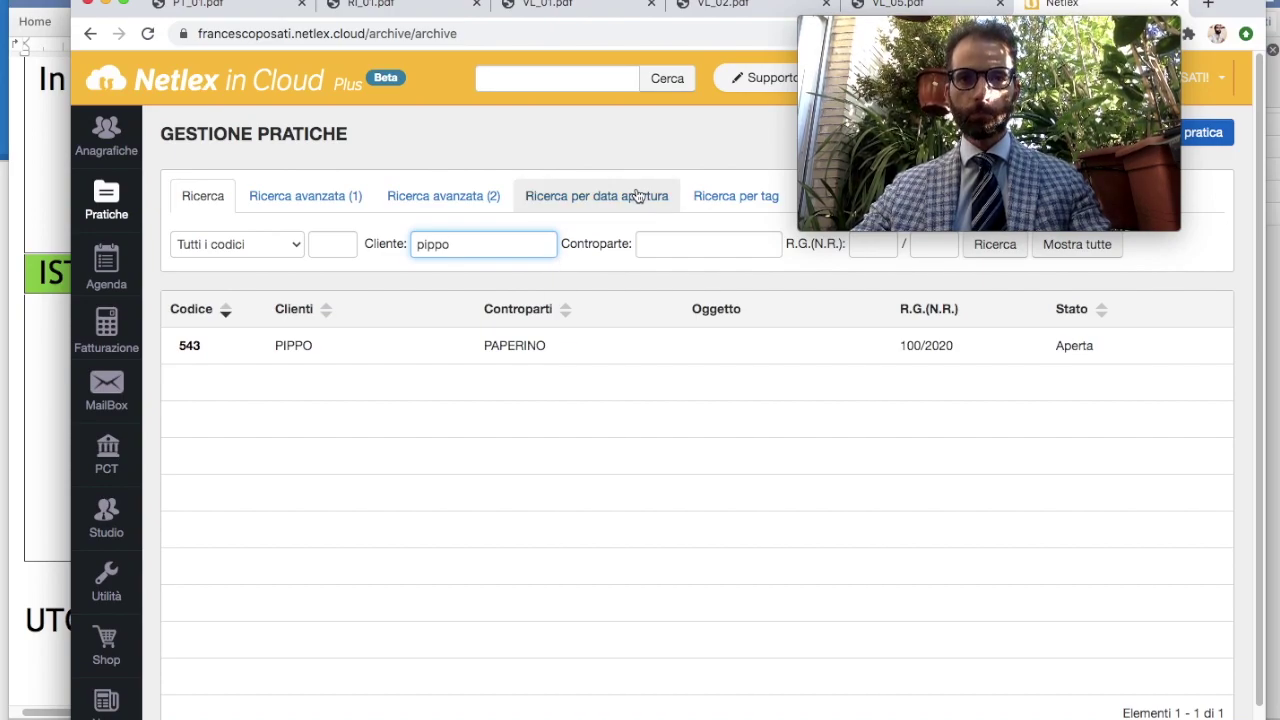
Open the PIPPO contro PAPERINO case from the client search results for pippo
left_click(511, 348)
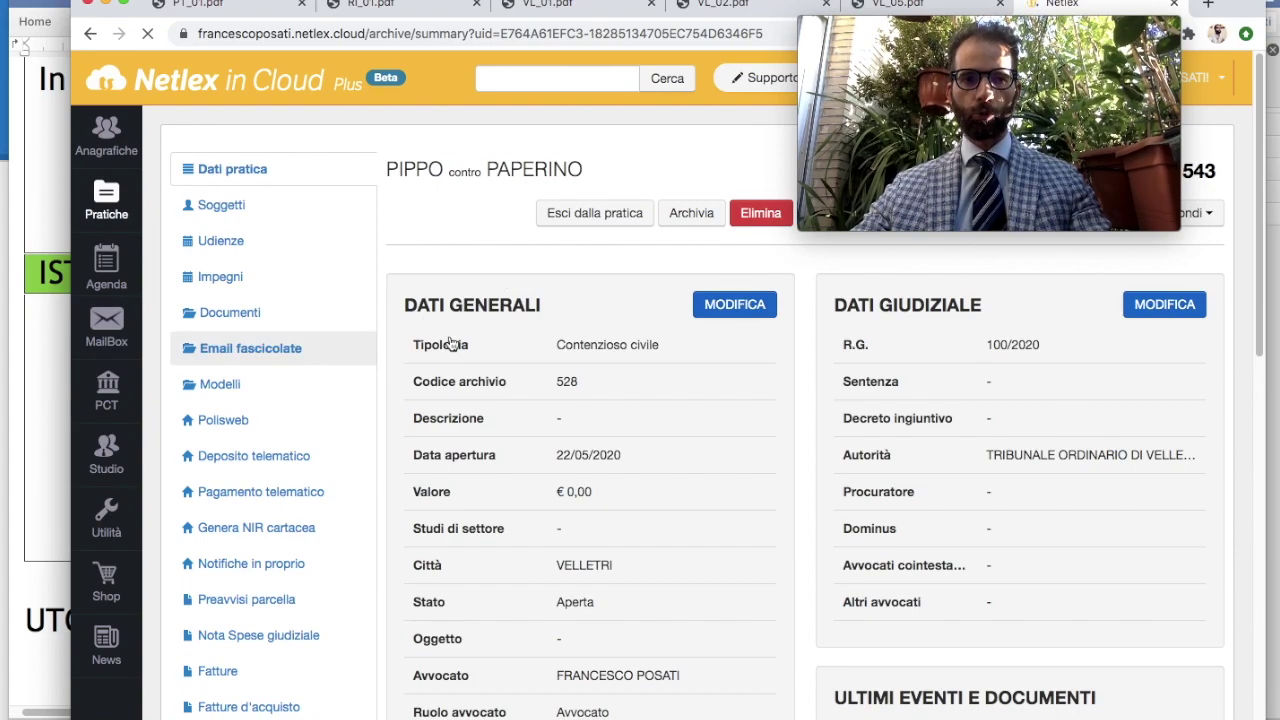
Create a new deposit for case 543 reusing the earlier Atto di deposito non codificato deposit's data
left_click(309, 455)
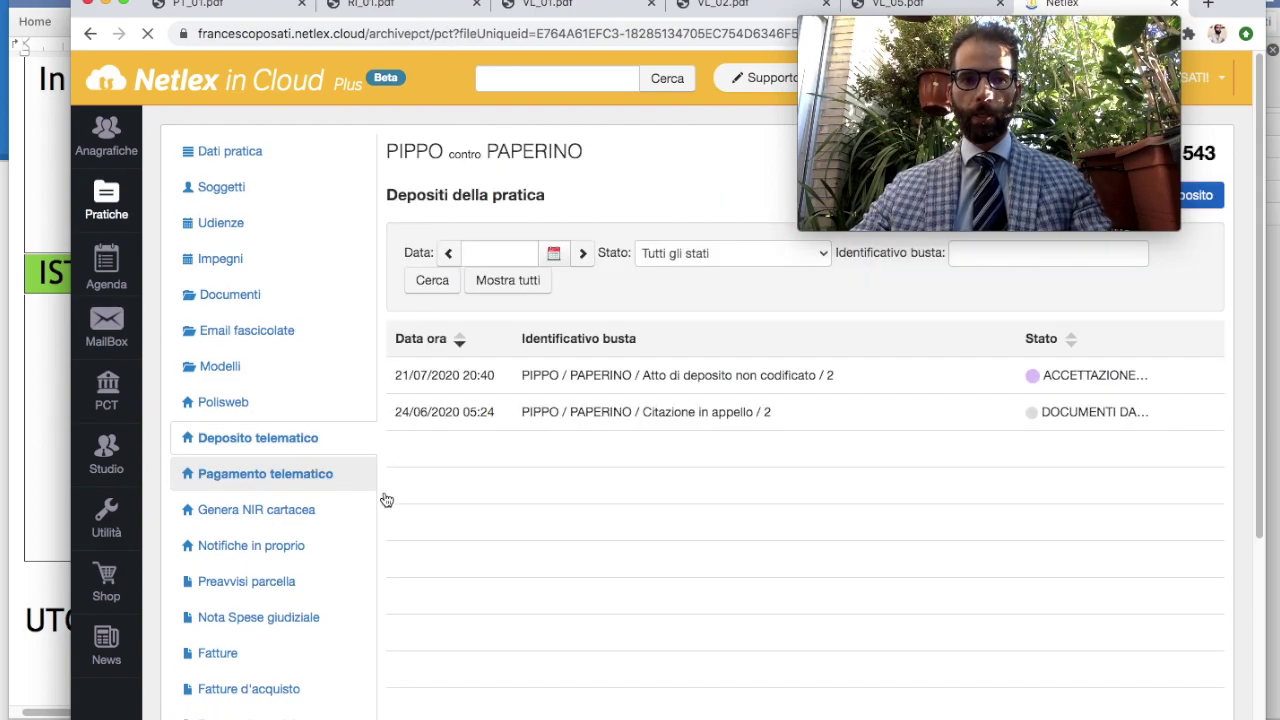
left_click(588, 376)
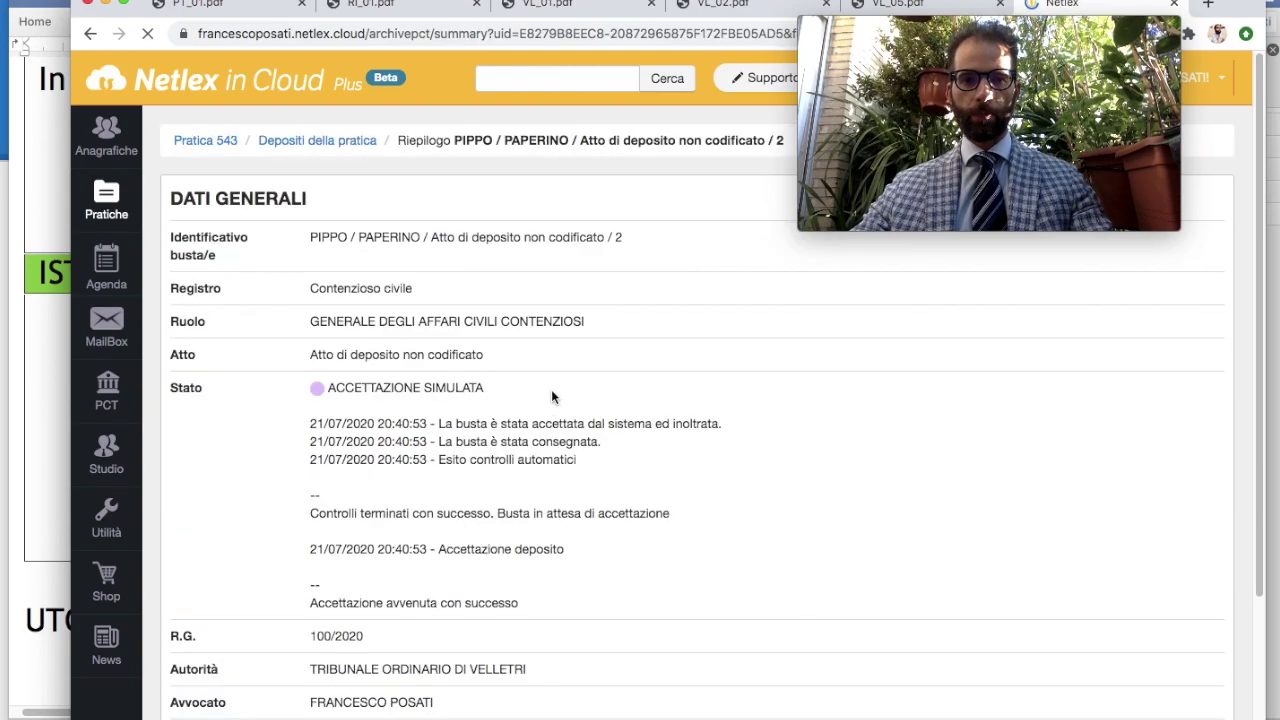
scroll(700, 470, "down", 3)
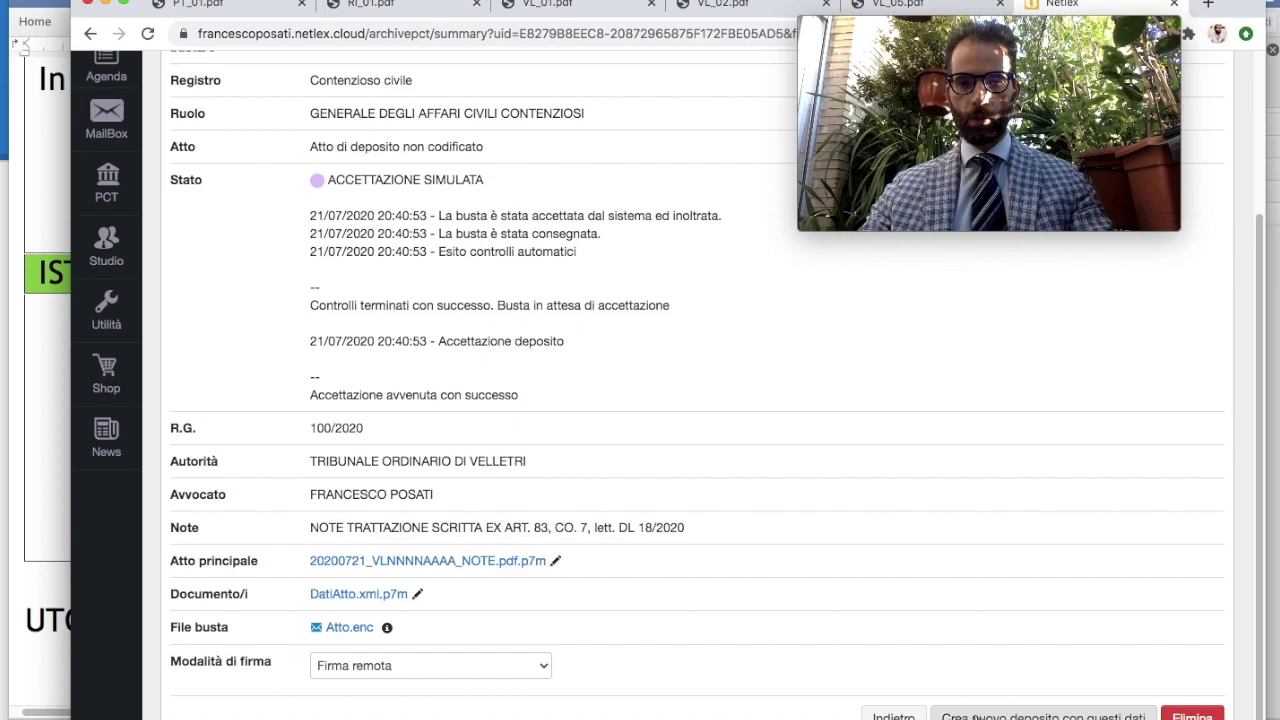
left_click(977, 716)
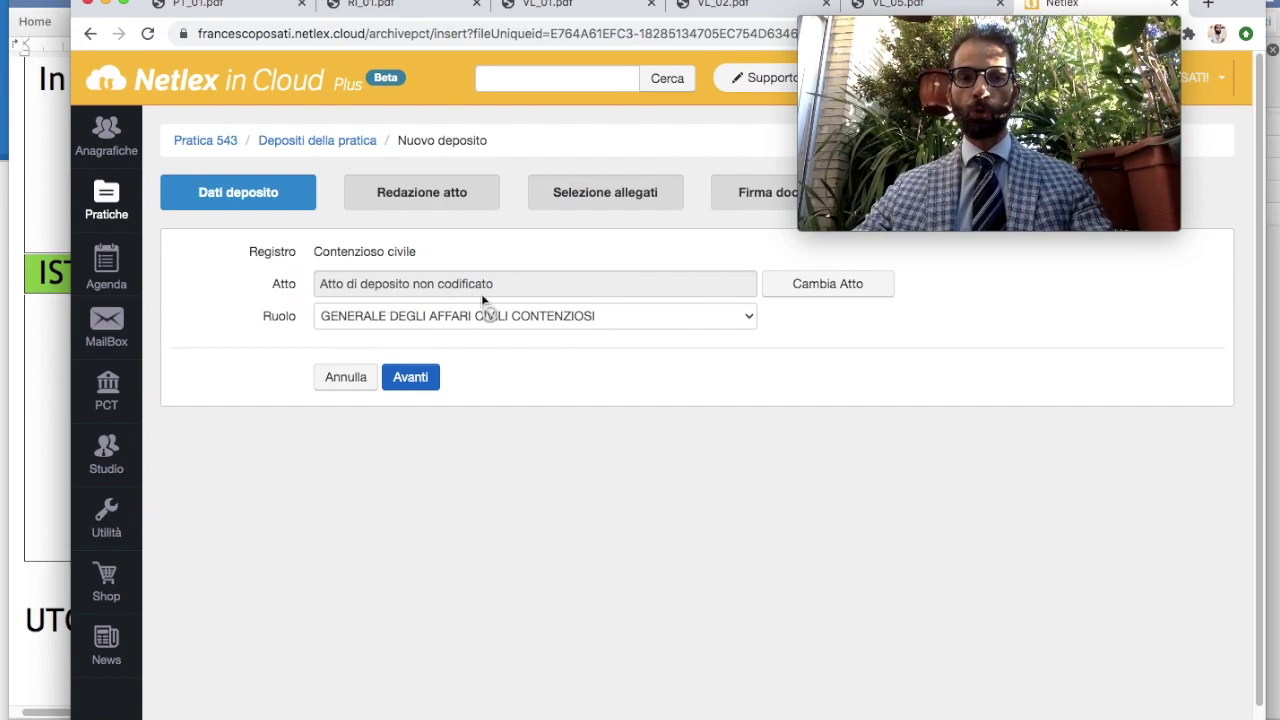
Edit the deposit note to read 'lett. h DL 18/2020 ssmm', adding 'h' and 'ssmm'
left_click(417, 378)
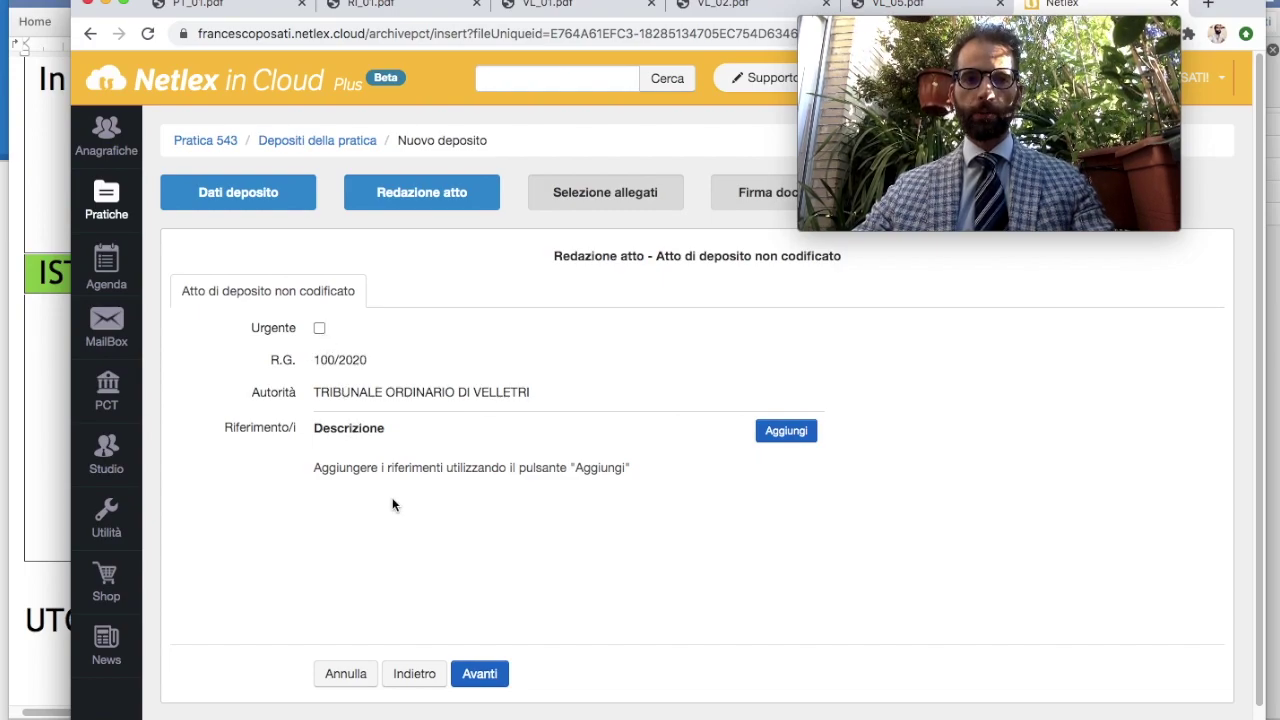
left_click(480, 675)
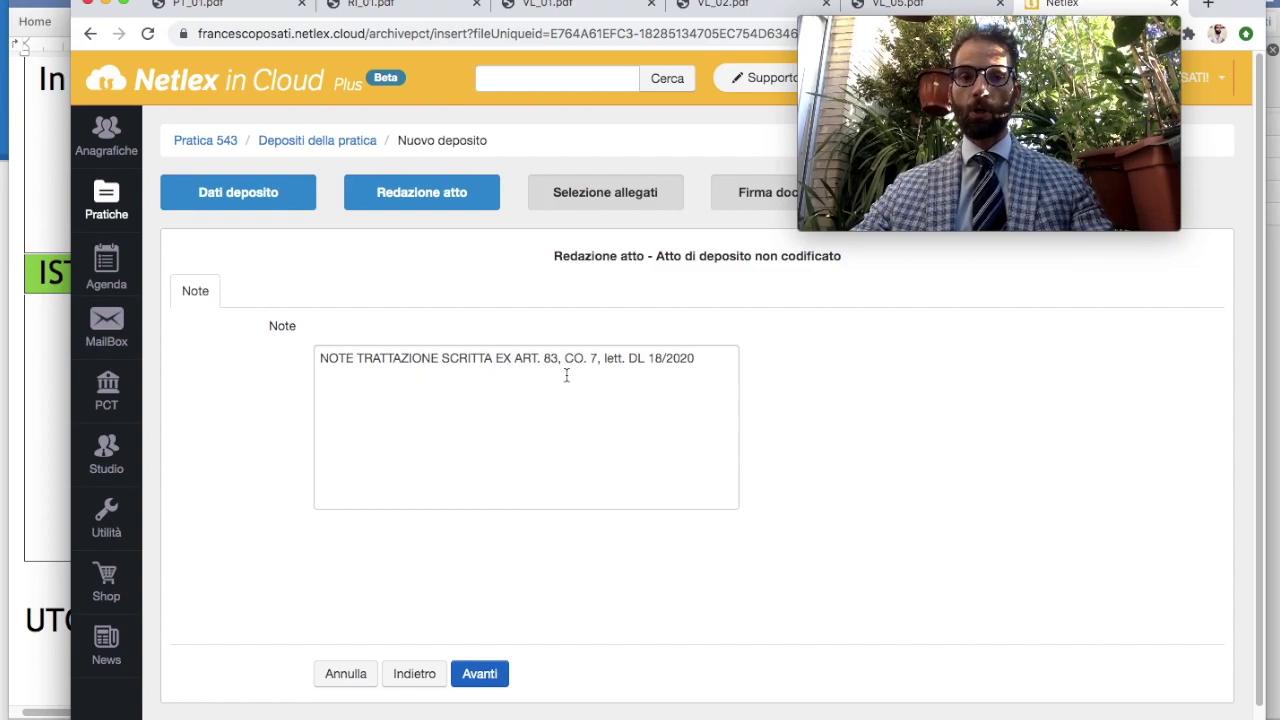
left_click(622, 366)
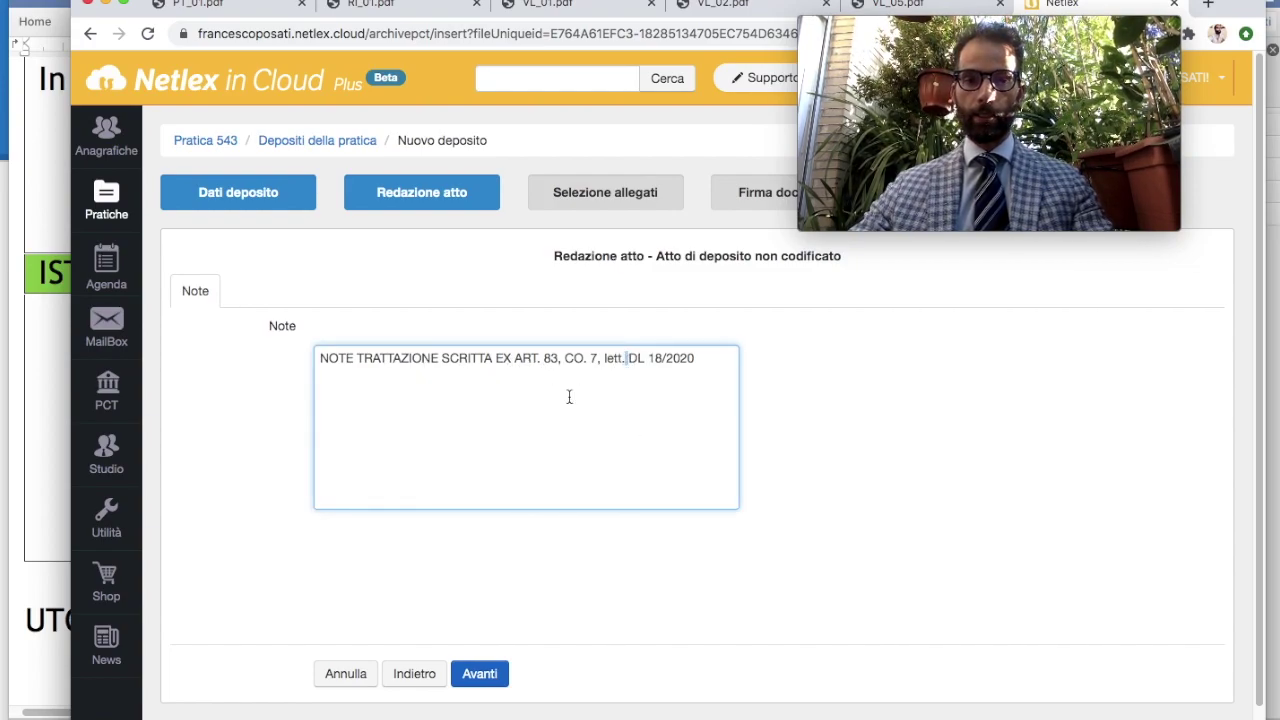
type("h")
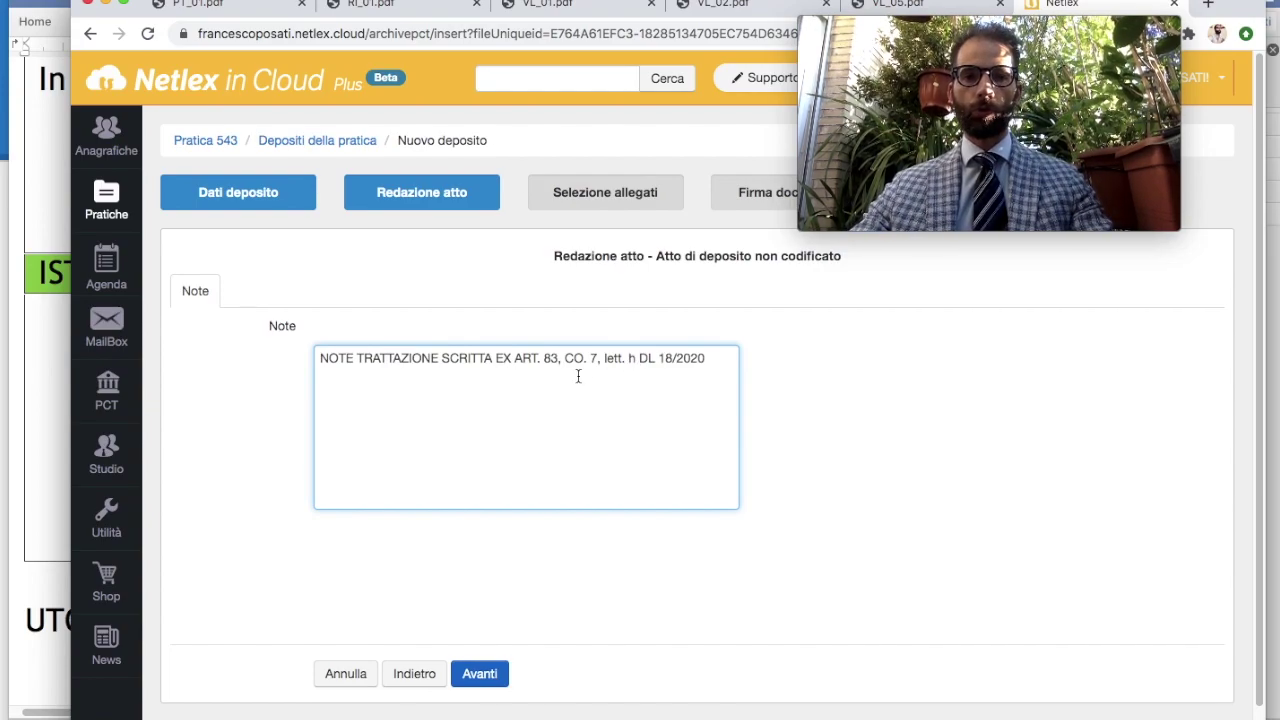
left_click(714, 374)
type("ssmm")
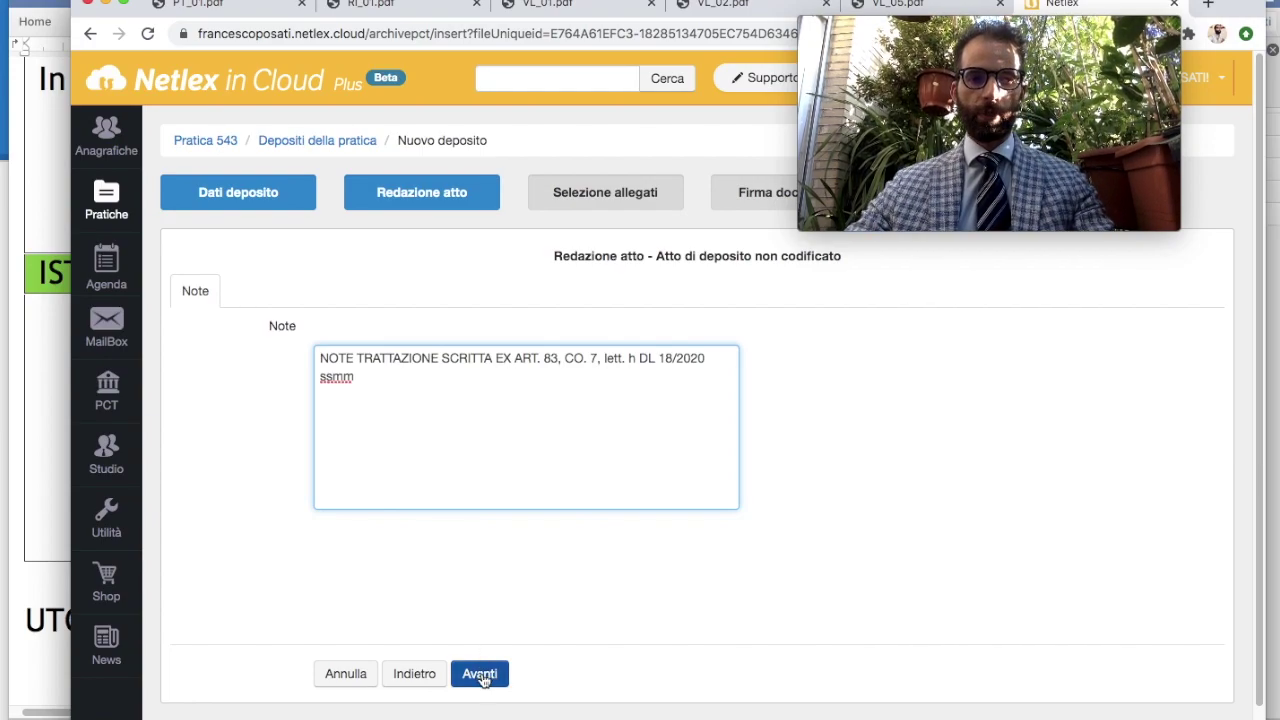
left_click(489, 686)
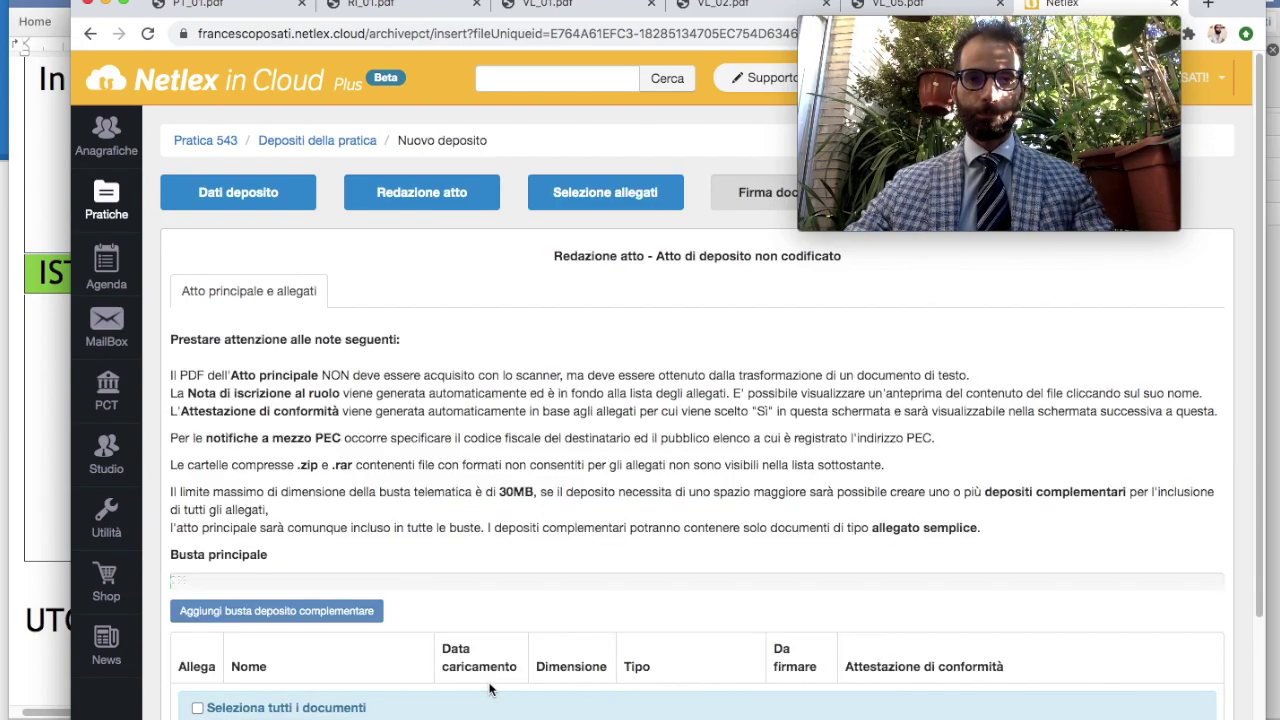
Include 20200721_VLNNNNAAAA_NOTE.pdf in the deposit as the Atto principale and continue to signing
scroll(387, 519, "down", 4)
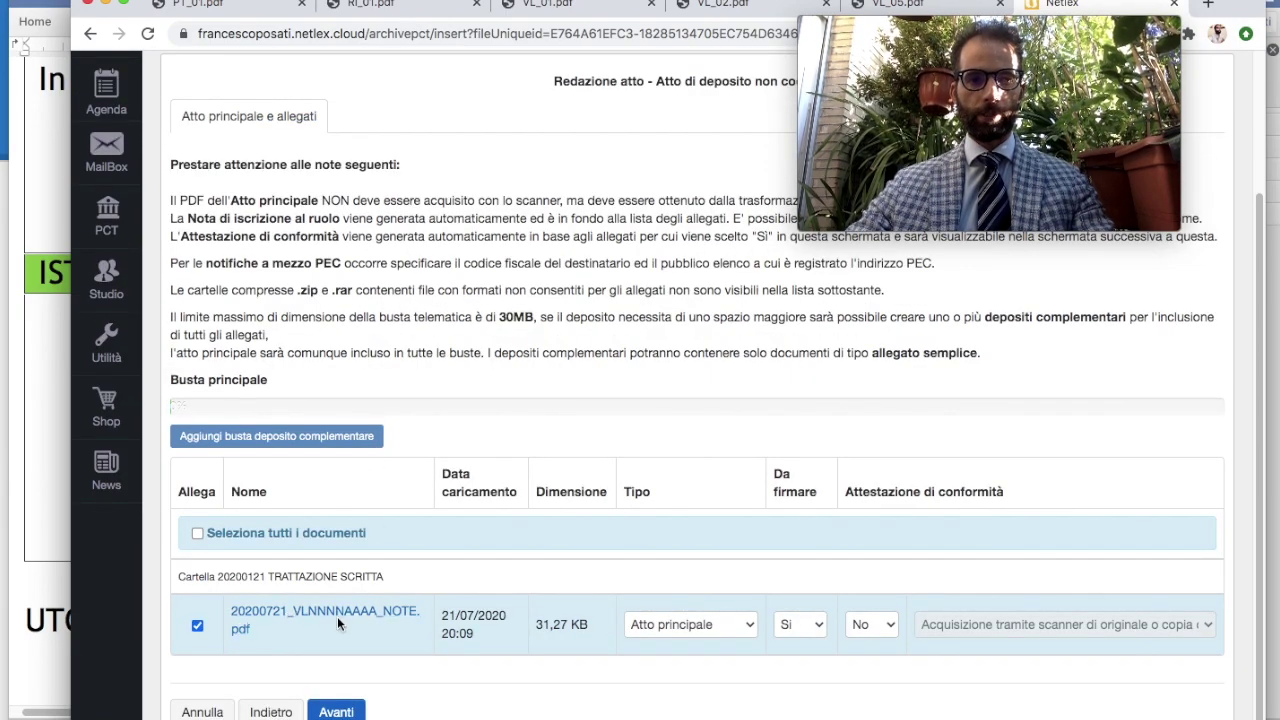
left_click(197, 626)
left_click(197, 626)
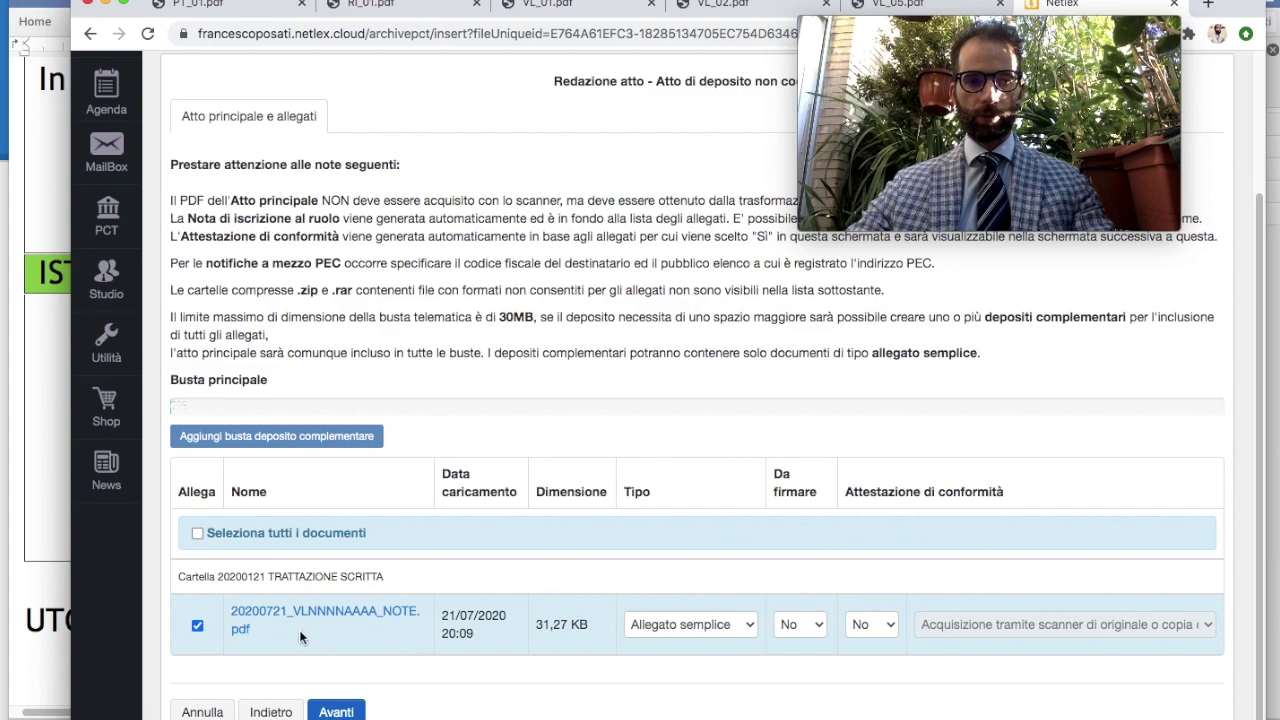
left_click(664, 632)
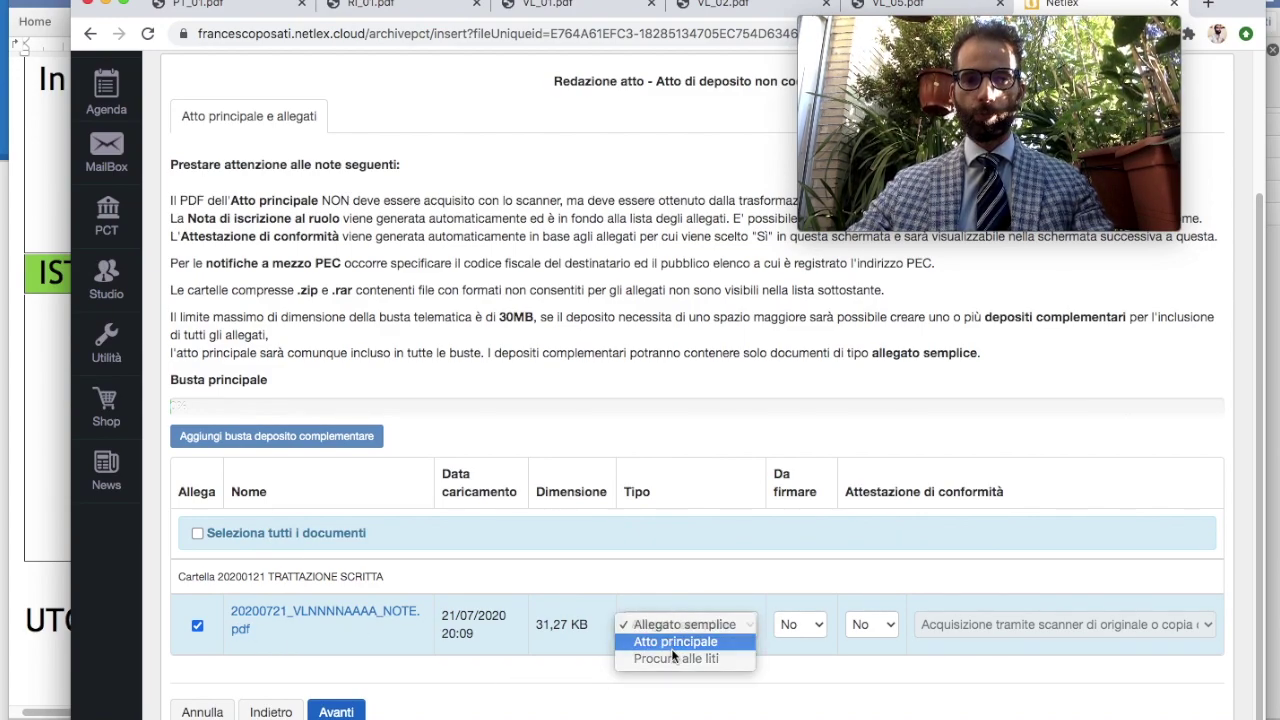
left_click(672, 644)
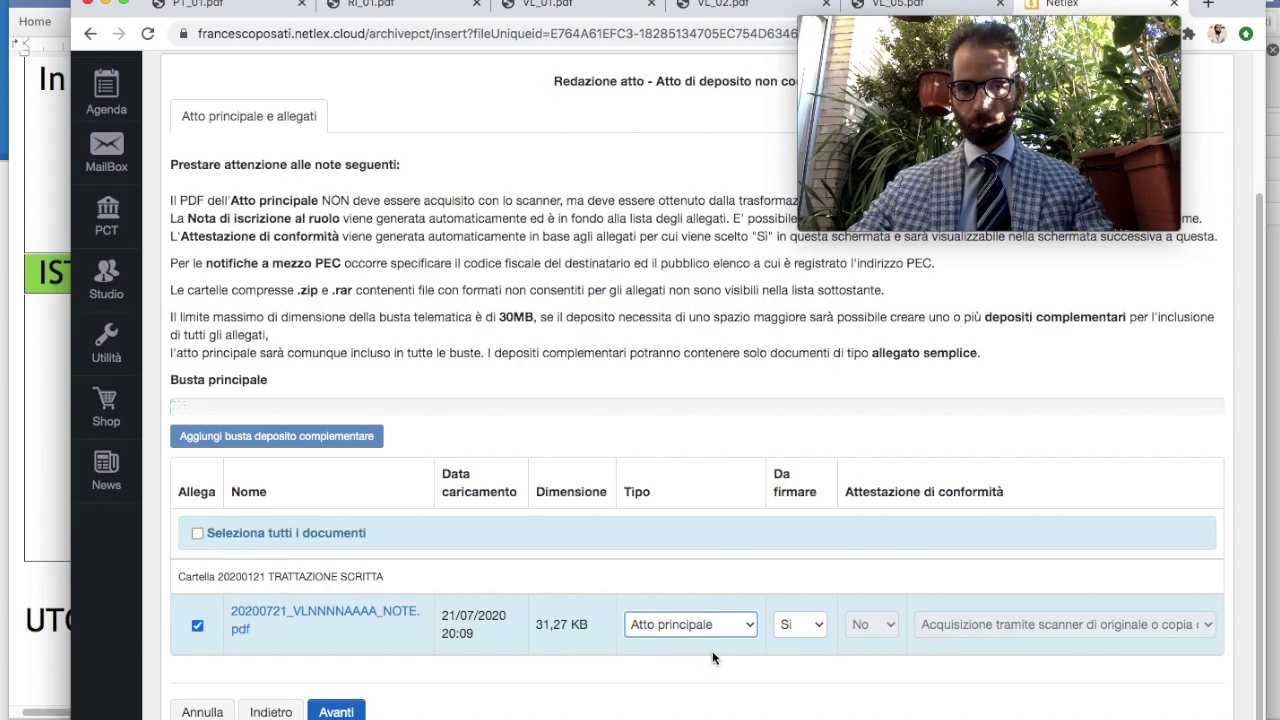
left_click(336, 712)
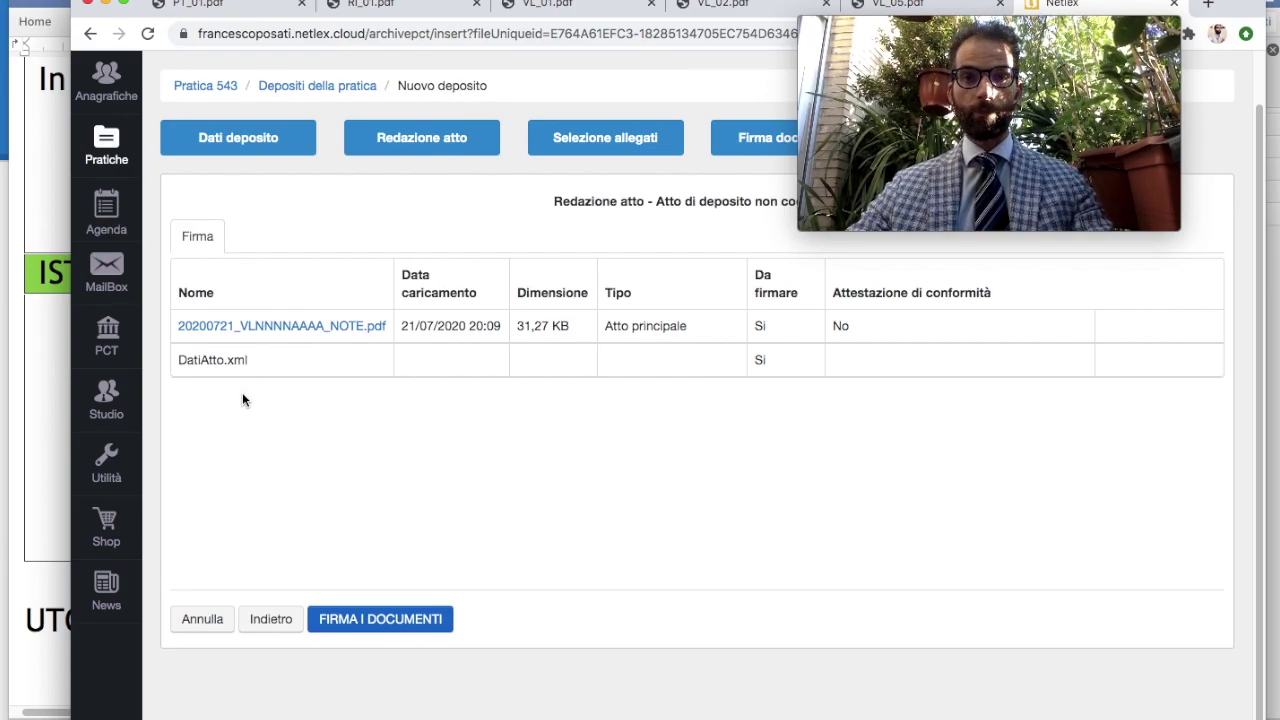
Start signing deposit 3's documents with Firma remota as the signature method
left_click(371, 624)
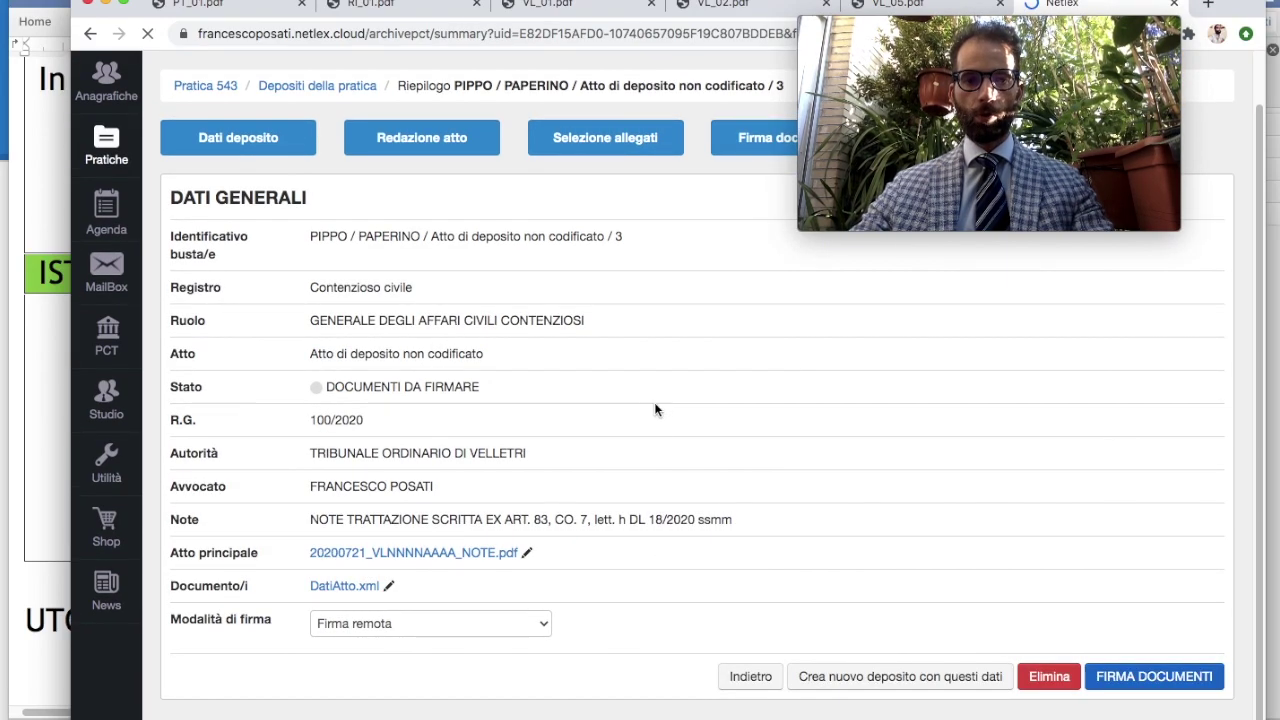
left_click(405, 632)
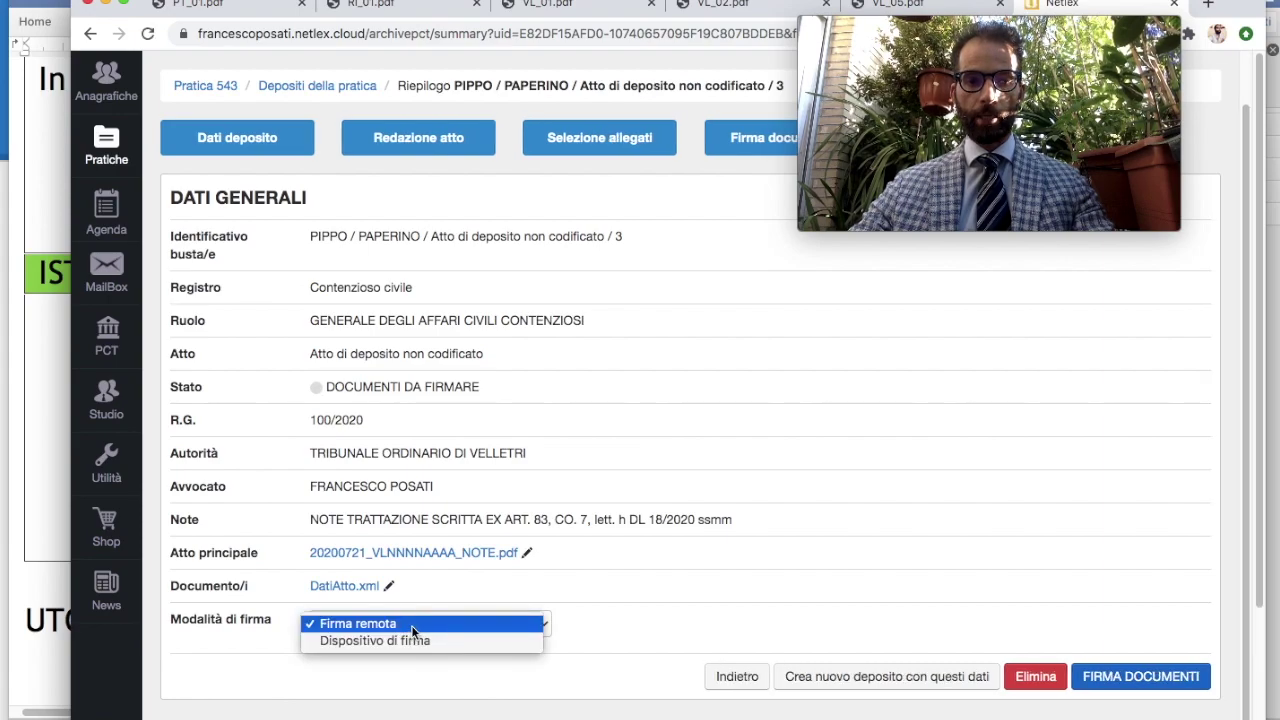
left_click(413, 624)
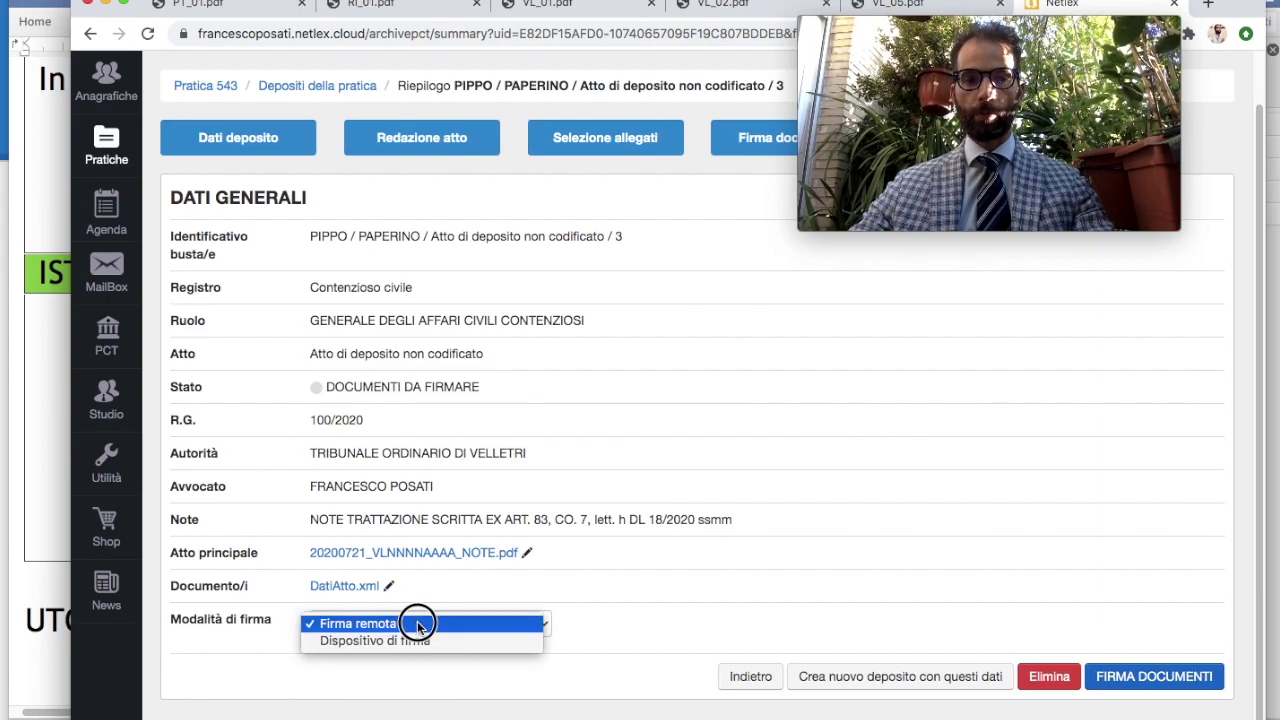
left_click(1110, 677)
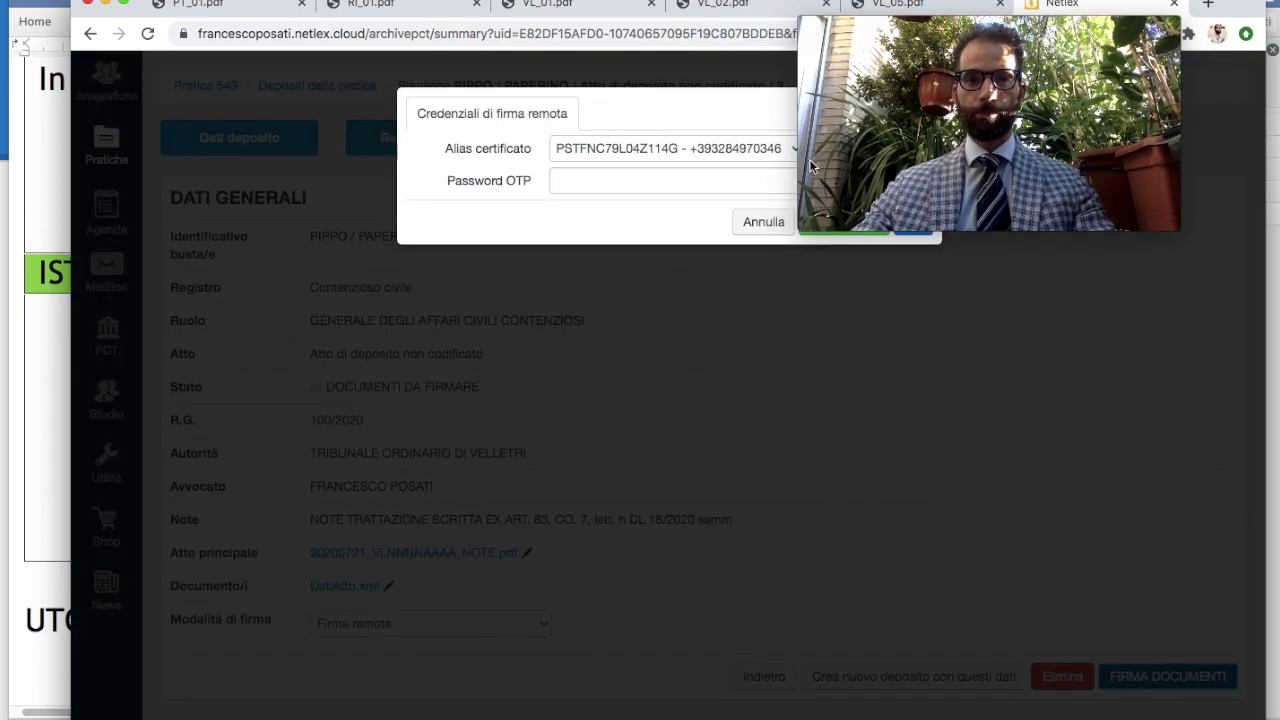
left_click_drag(986, 35, 1122, 30)
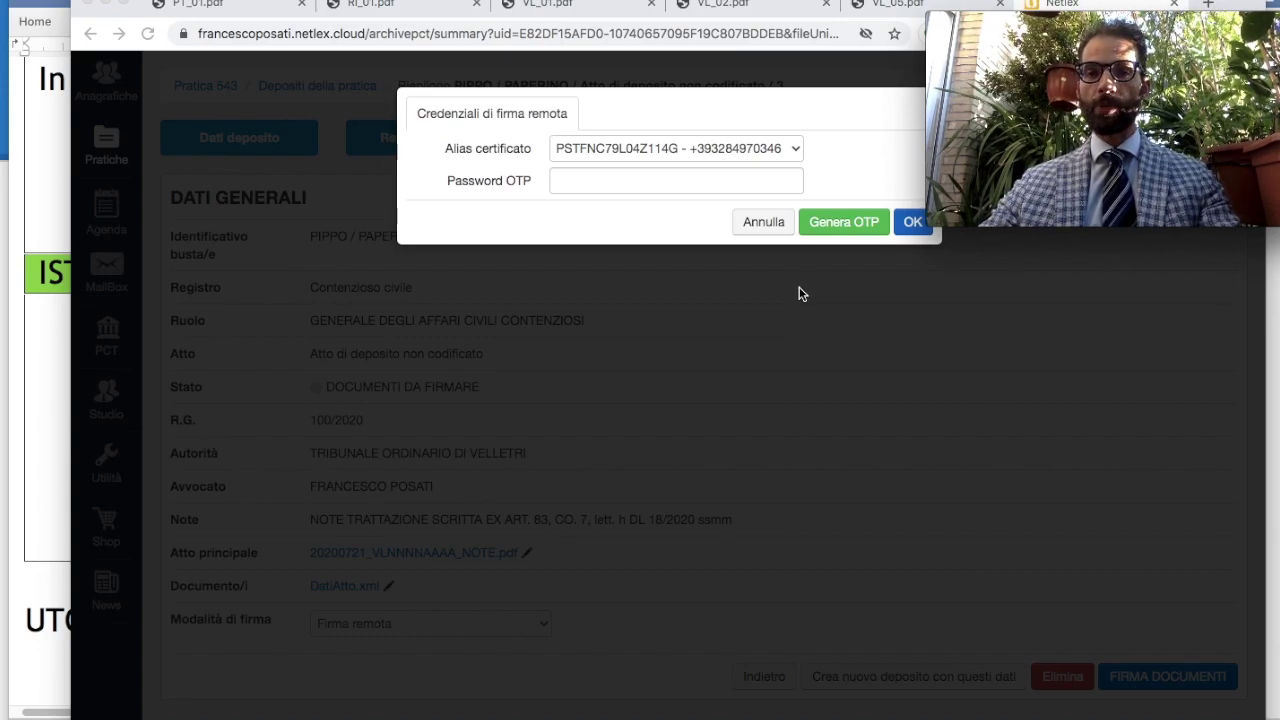
Generate a one-time password, enter the received code and submit it to sign
left_click(831, 222)
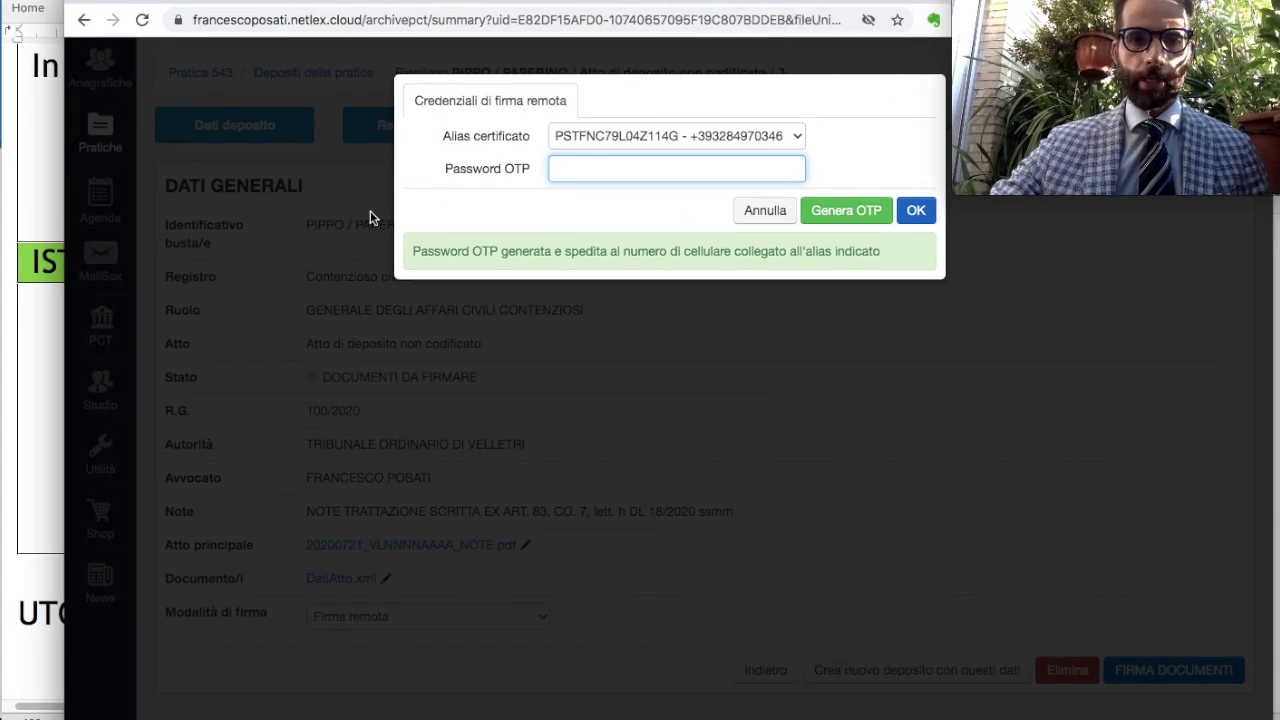
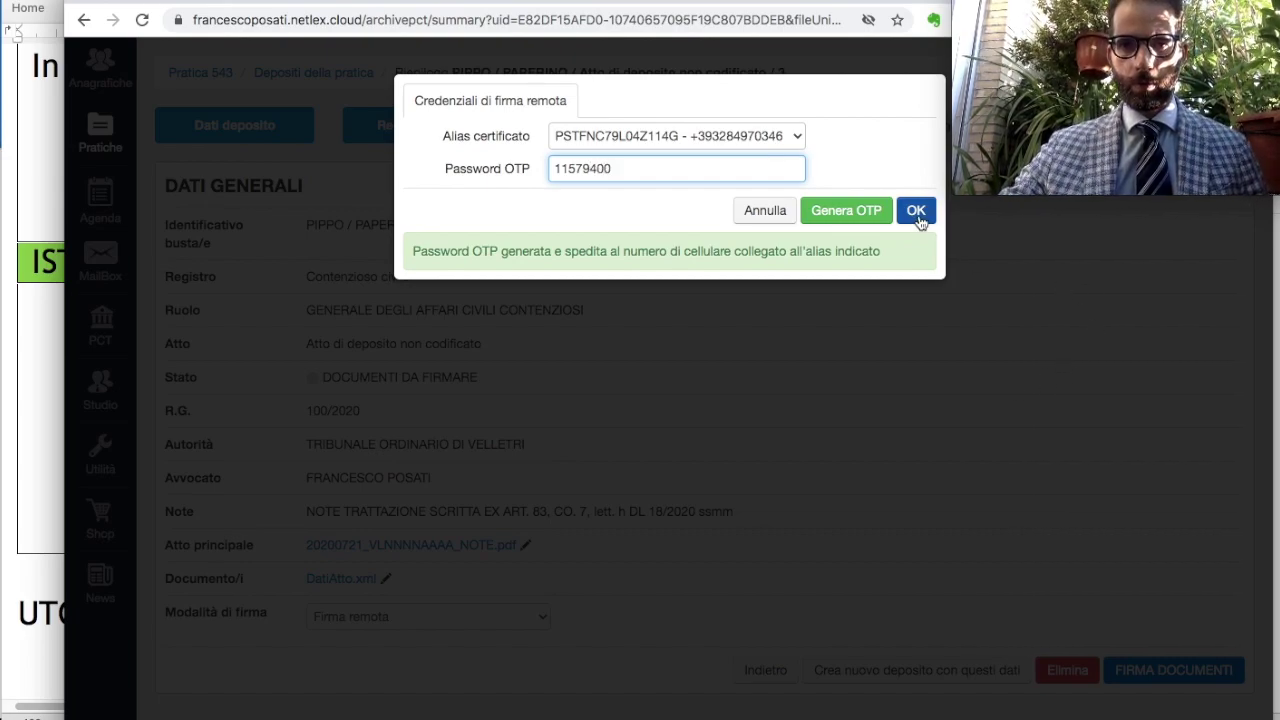
left_click(918, 214)
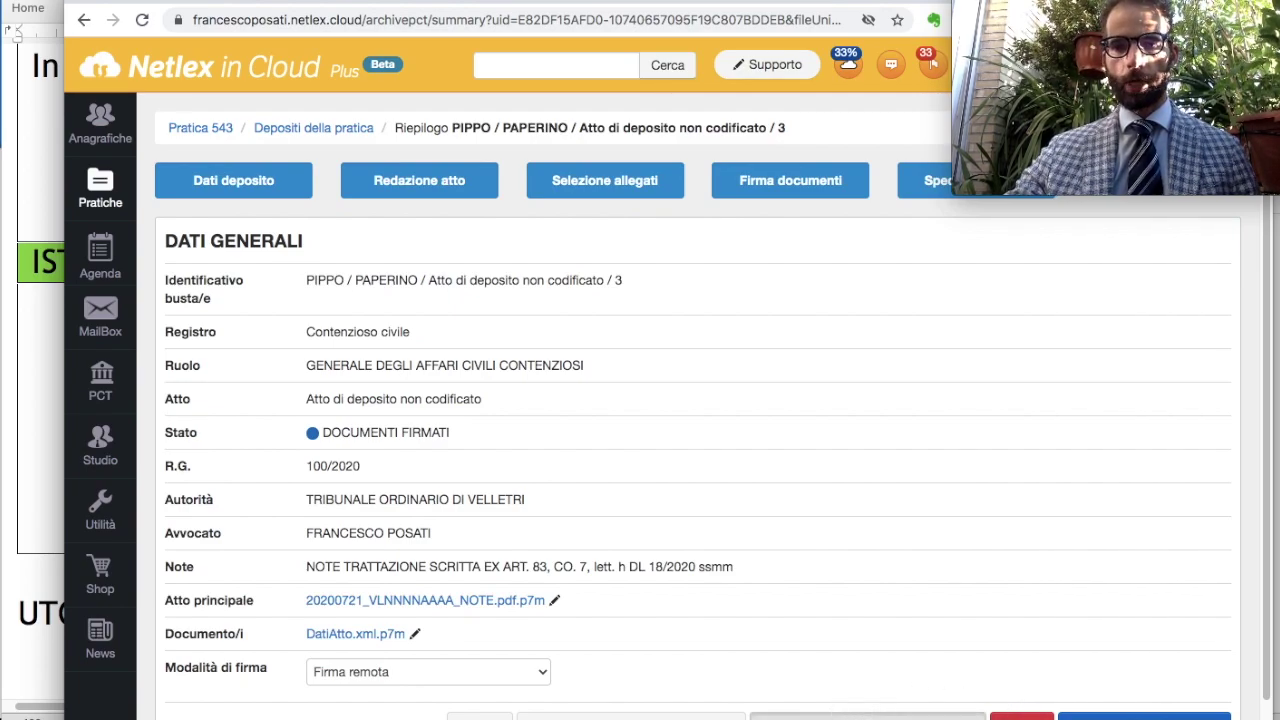
Send deposit 3, check its ACCETTAZIONE SIMULATA status, then show the 'Ciao fantastici!!!' slide
left_click(867, 716)
left_click(817, 190)
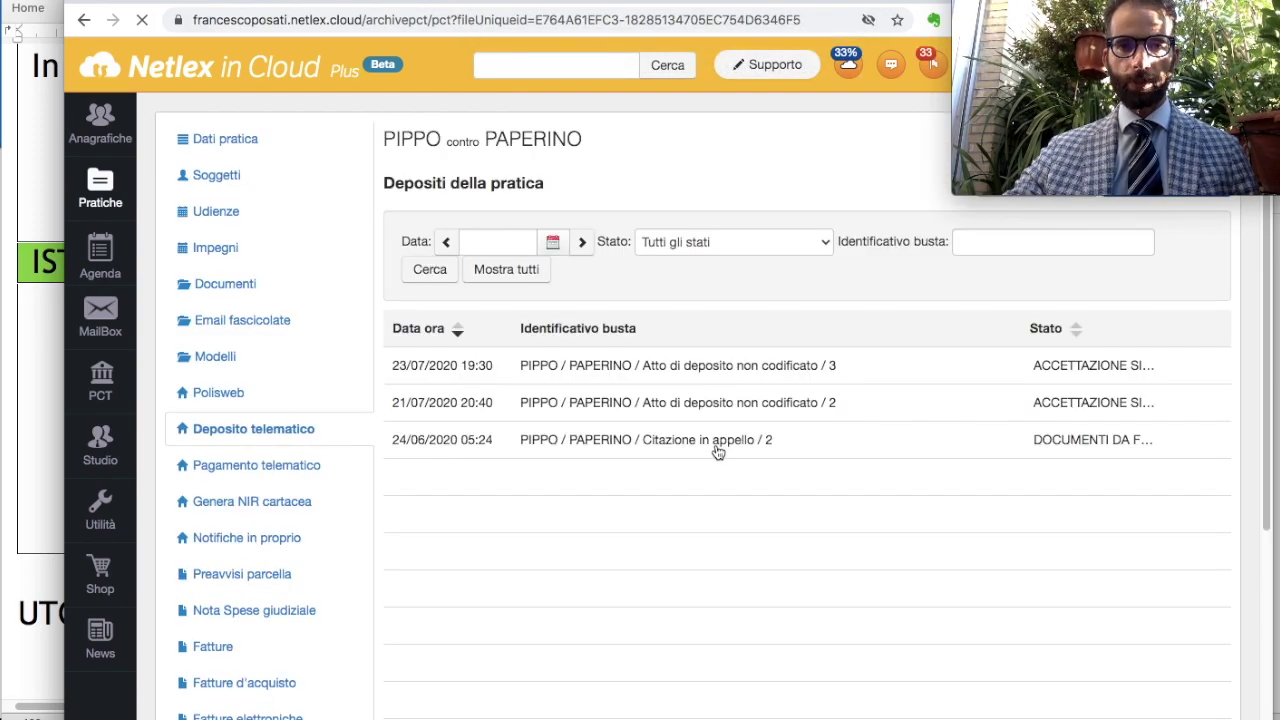
left_click(728, 370)
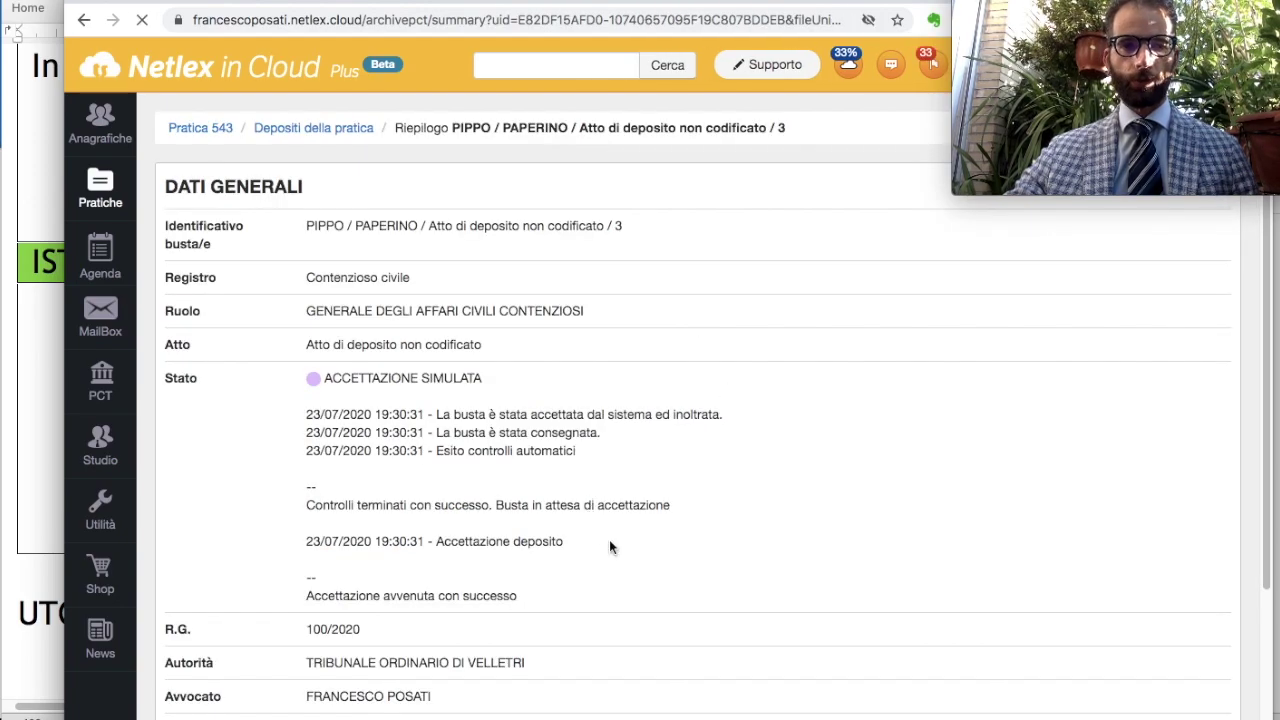
scroll(609, 540, "down", 2)
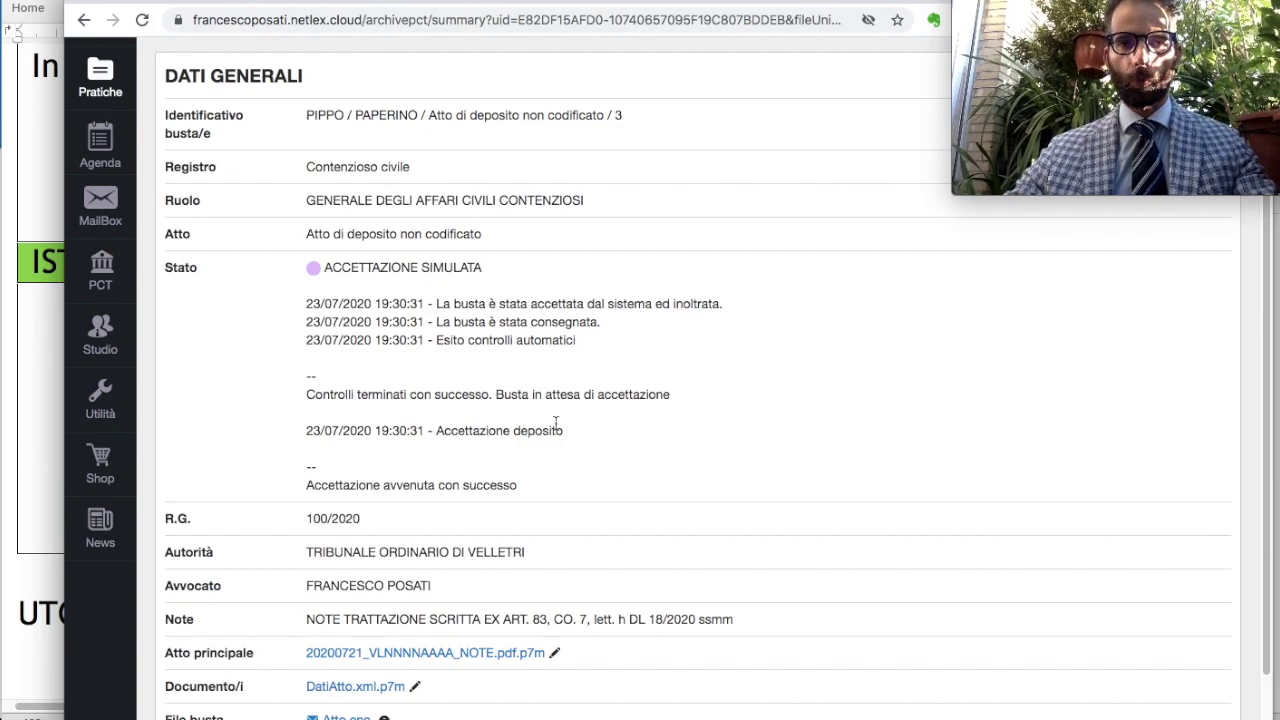
key("super+Tab")
key("super+Tab")
key("super+Tab")
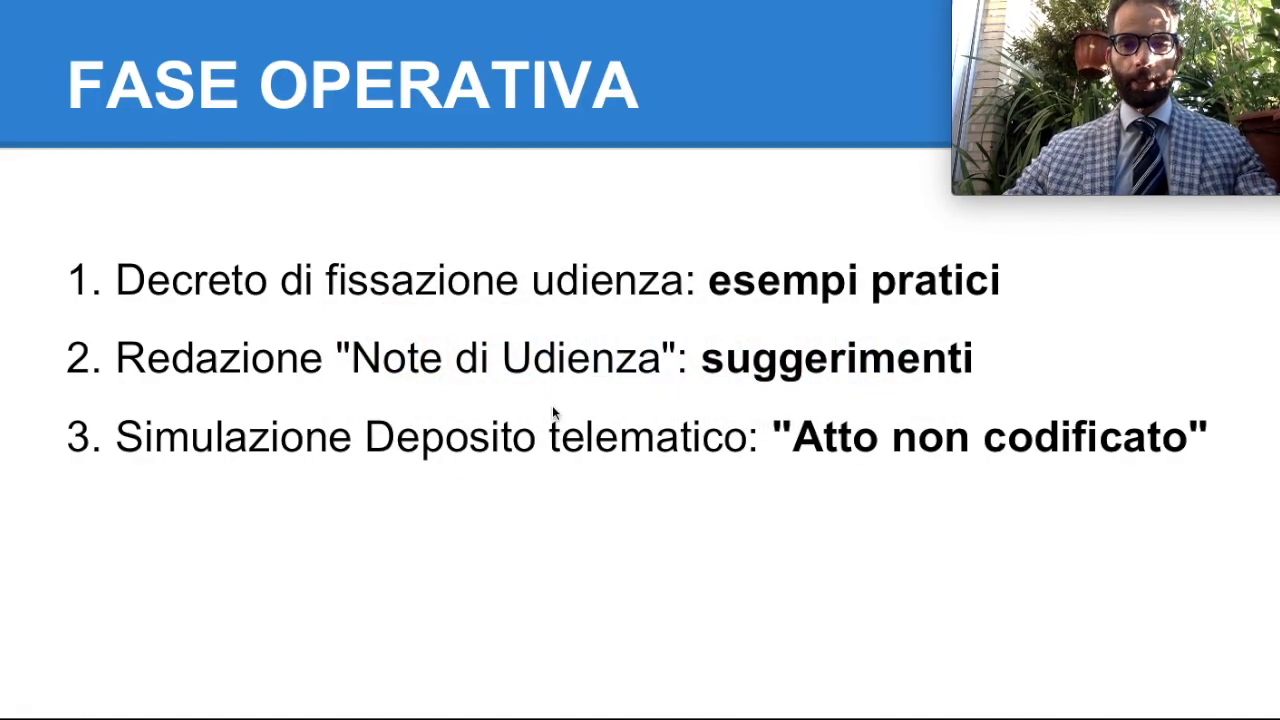
key("Right")
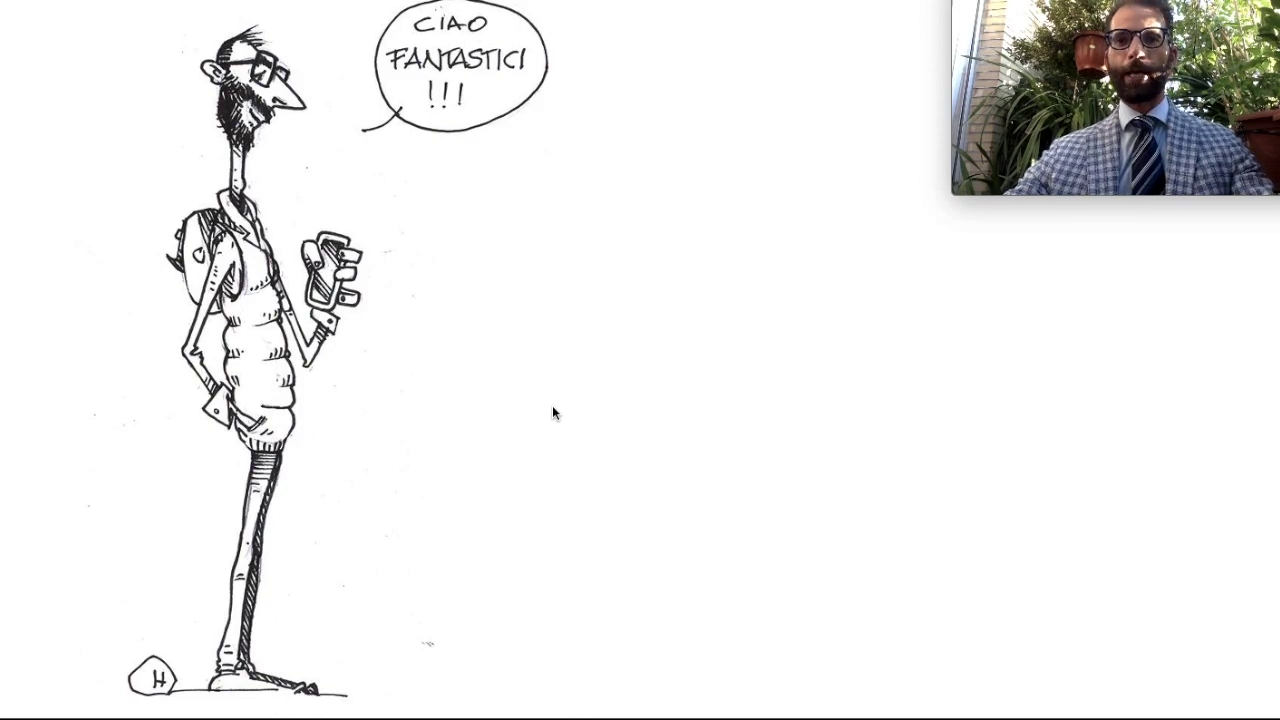